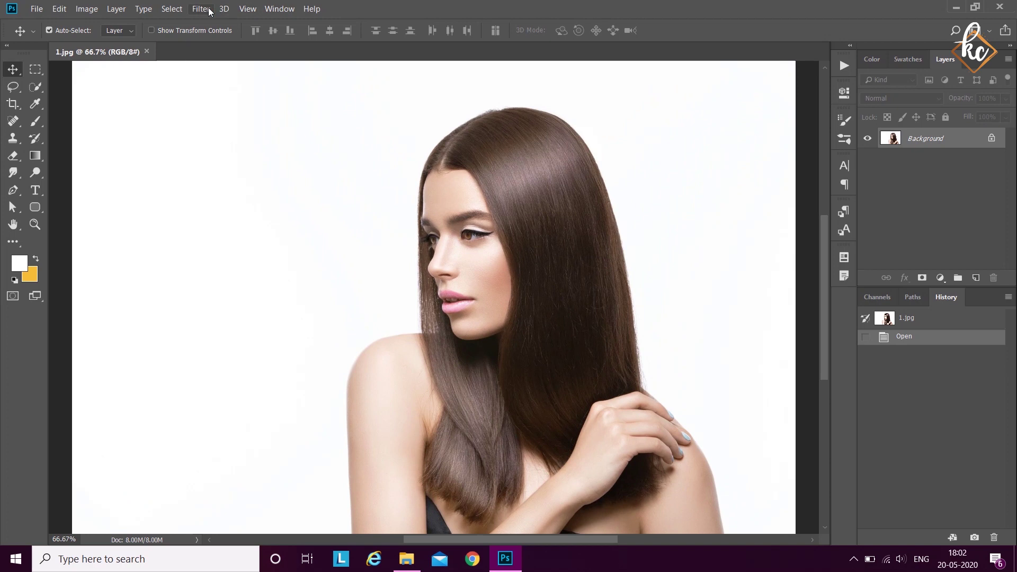
Step: Open the photo in the Camera Raw Filter and set the luminance noise reduction to 13
click(230, 83)
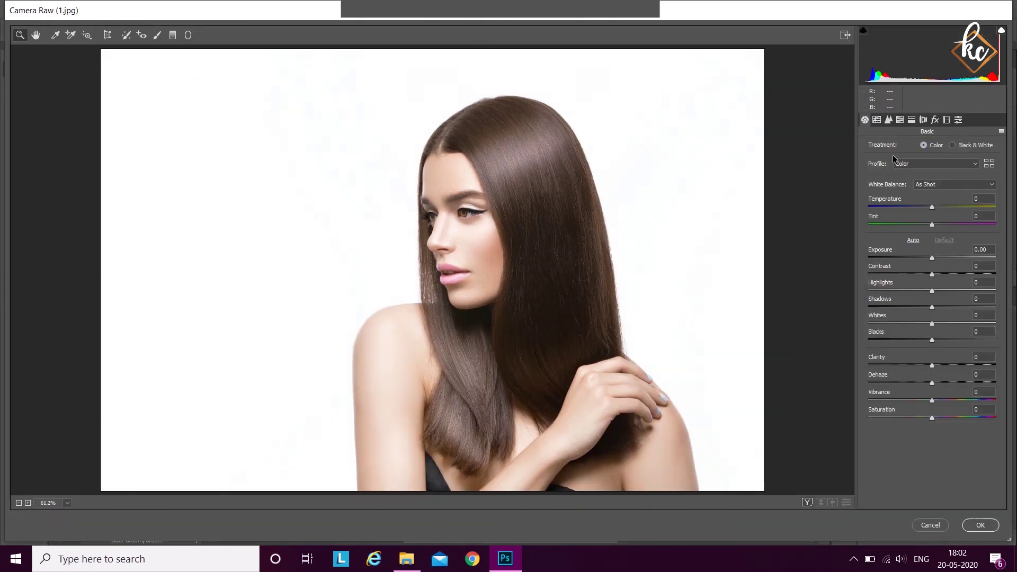
click(889, 121)
click(900, 121)
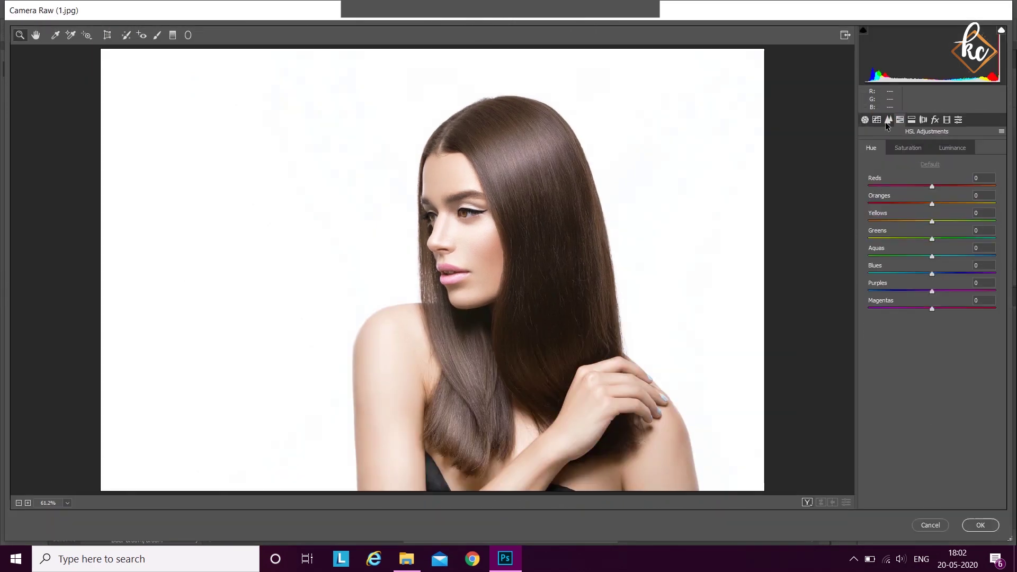
click(888, 122)
drag(870, 248, 877, 247)
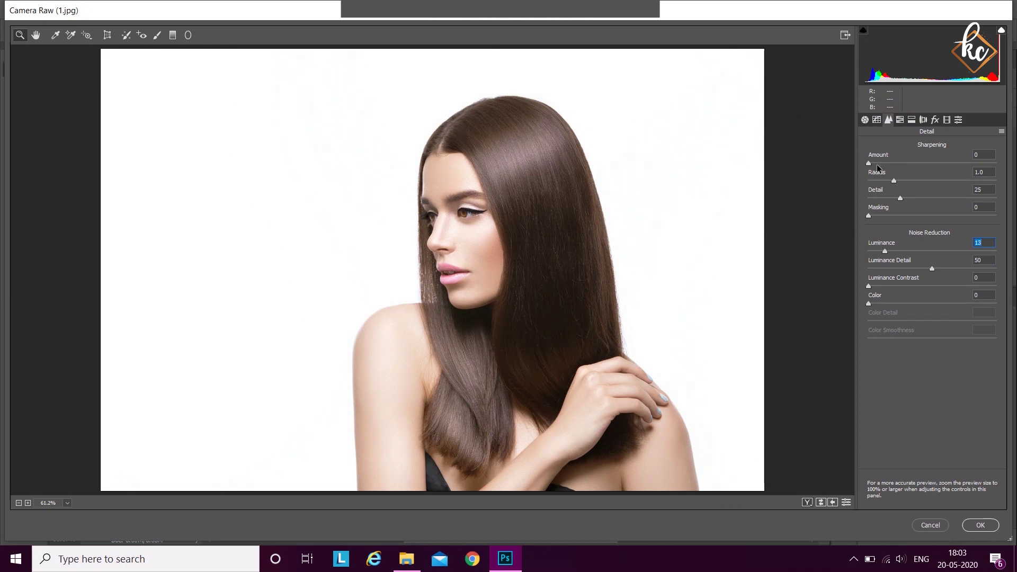
Step: Raise the saturation of the reds slightly in the HSL adjustments and apply the Camera Raw Filter
click(899, 119)
click(908, 148)
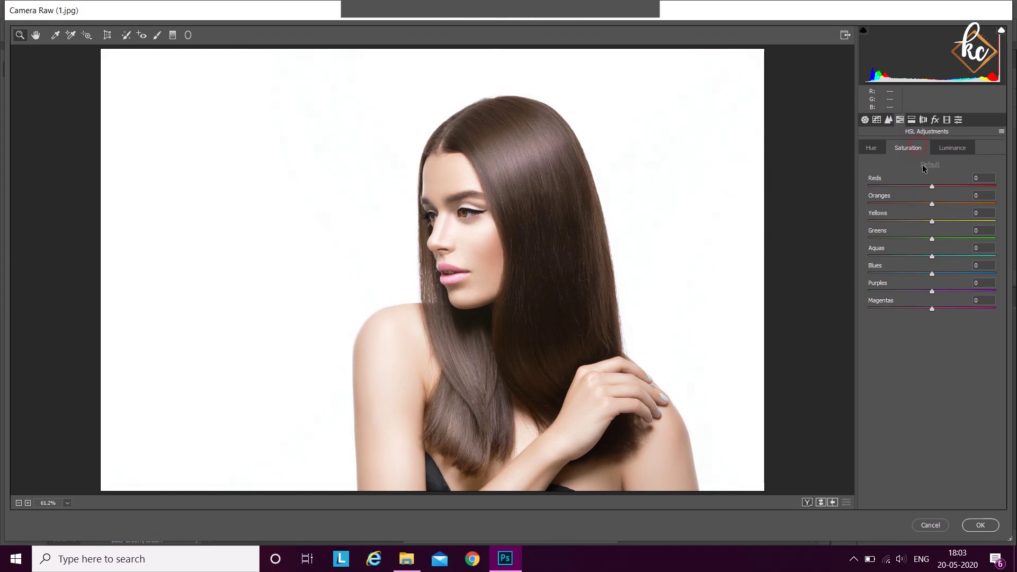
mouse_move(932, 186)
mouse_down()
mouse_move(964, 185)
mouse_move(943, 185)
mouse_up()
click(931, 198)
click(978, 525)
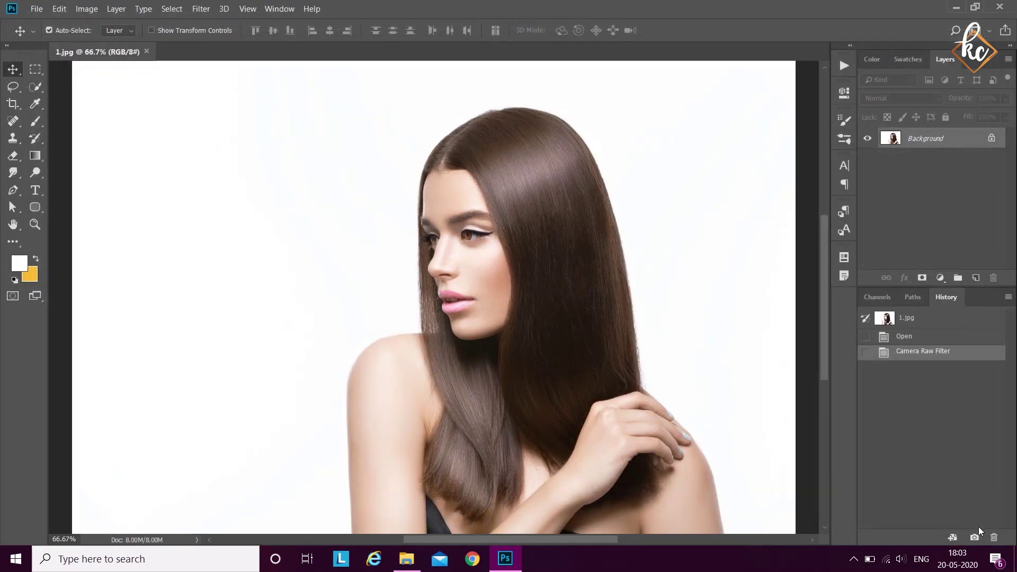
Step: Select the whole woman, including her hair, arms and both shoulders, with the Quick Selection tool
key(ctrl+minus)
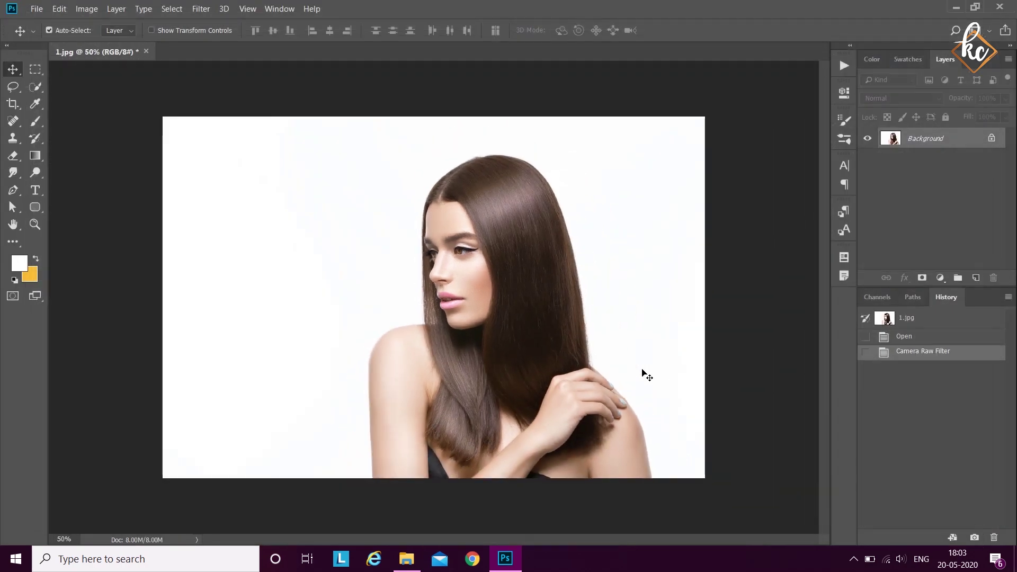
click(35, 87)
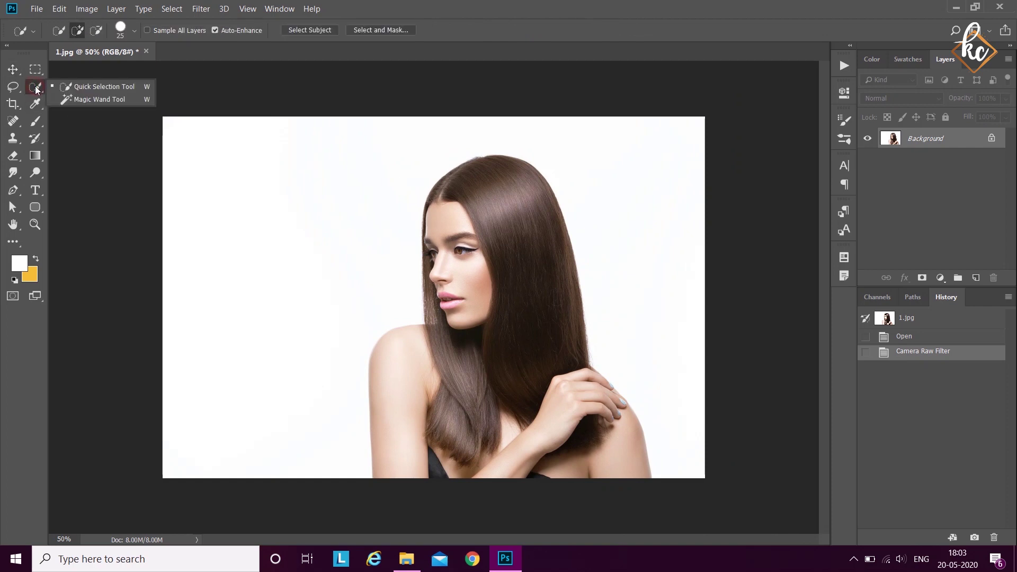
click(76, 87)
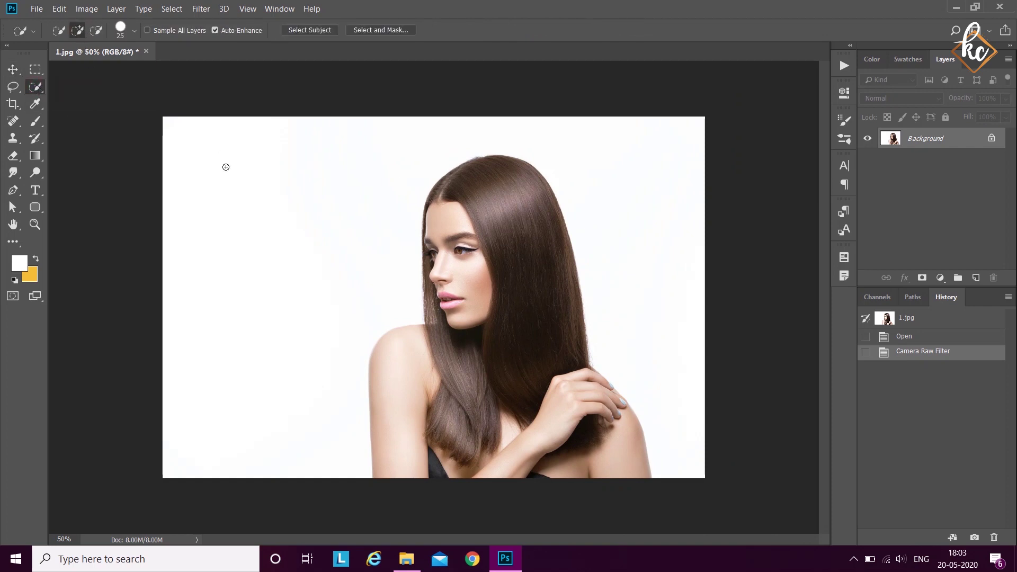
click(31, 33)
click(30, 33)
mouse_move(489, 213)
mouse_down()
mouse_move(503, 222)
mouse_move(496, 262)
mouse_move(475, 291)
mouse_up()
mouse_move(455, 325)
mouse_down()
mouse_move(451, 365)
mouse_move(479, 466)
mouse_move(426, 373)
mouse_move(573, 382)
mouse_up()
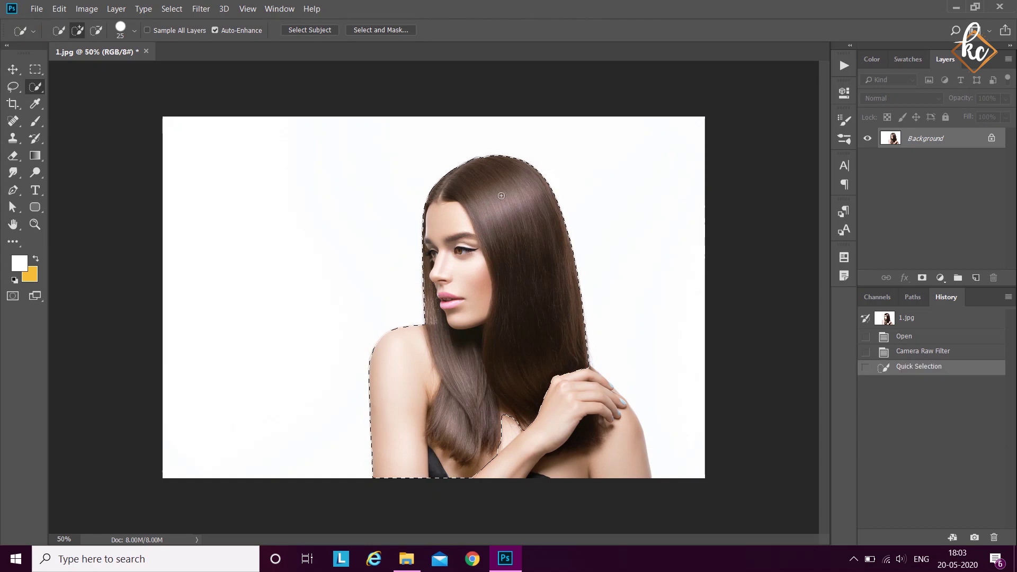
click(560, 365)
drag(597, 422, 633, 476)
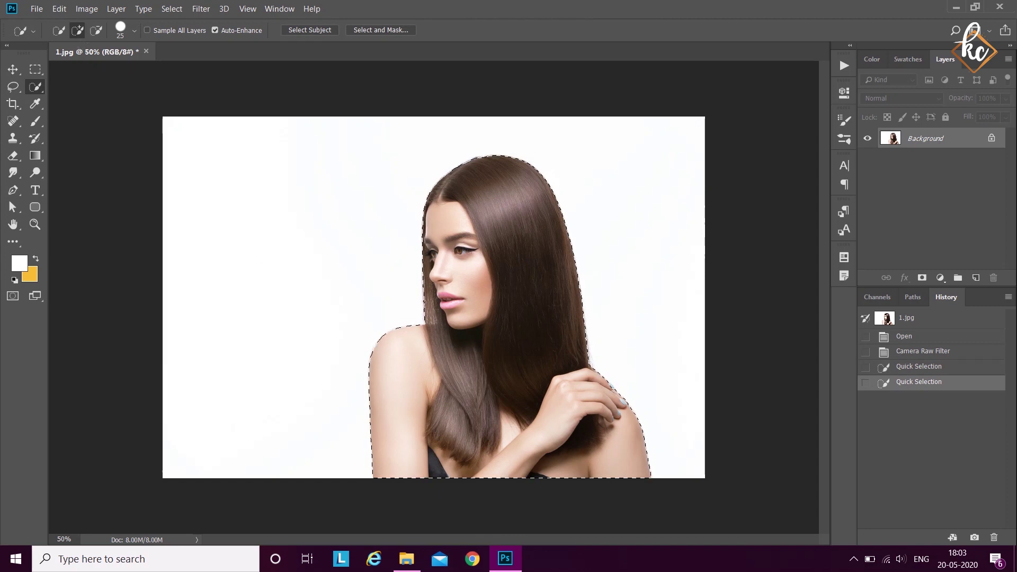
Step: Invert the selection so it covers the white backdrop and add a Solid Color fill layer there
click(171, 9)
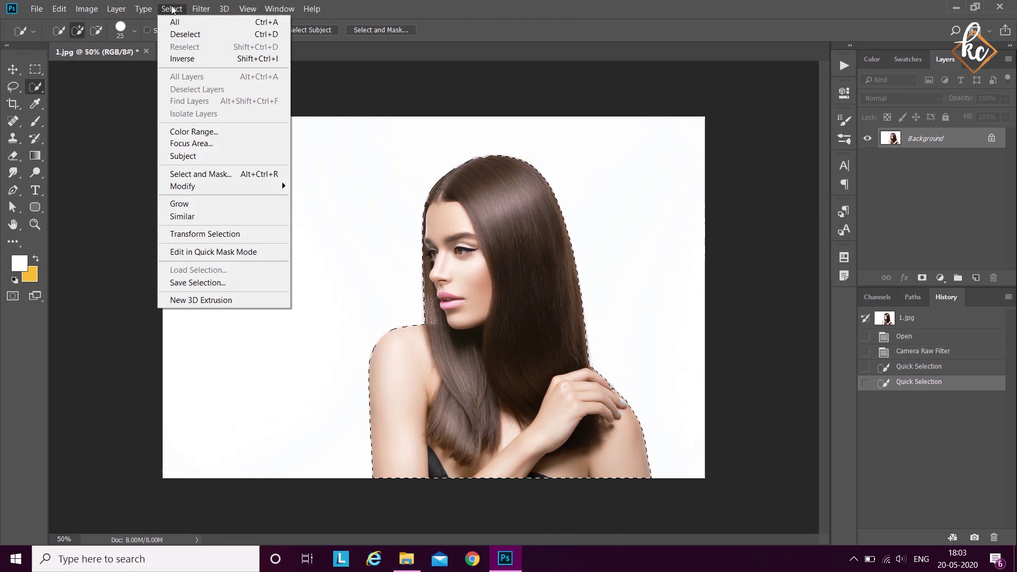
click(210, 61)
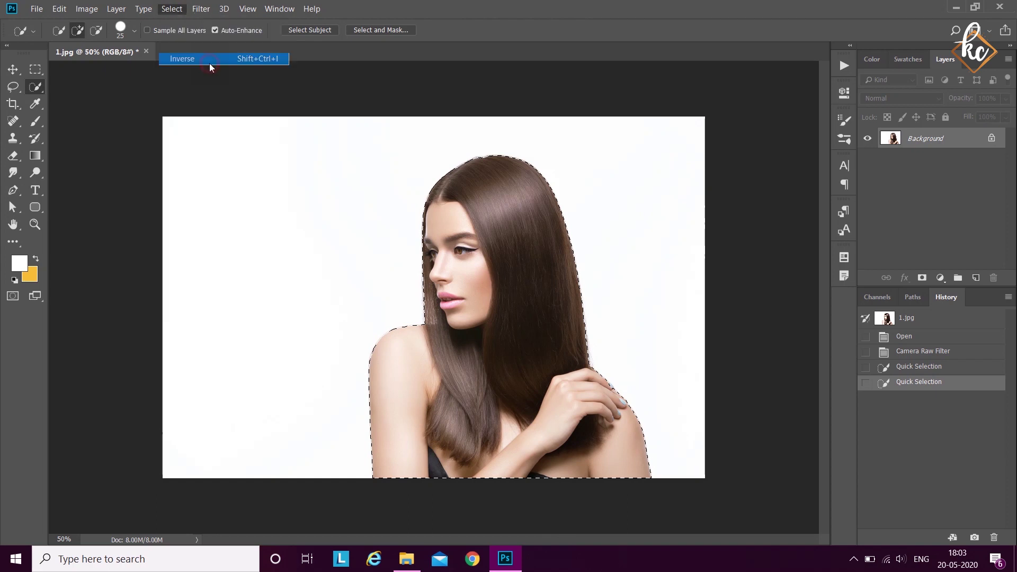
click(940, 277)
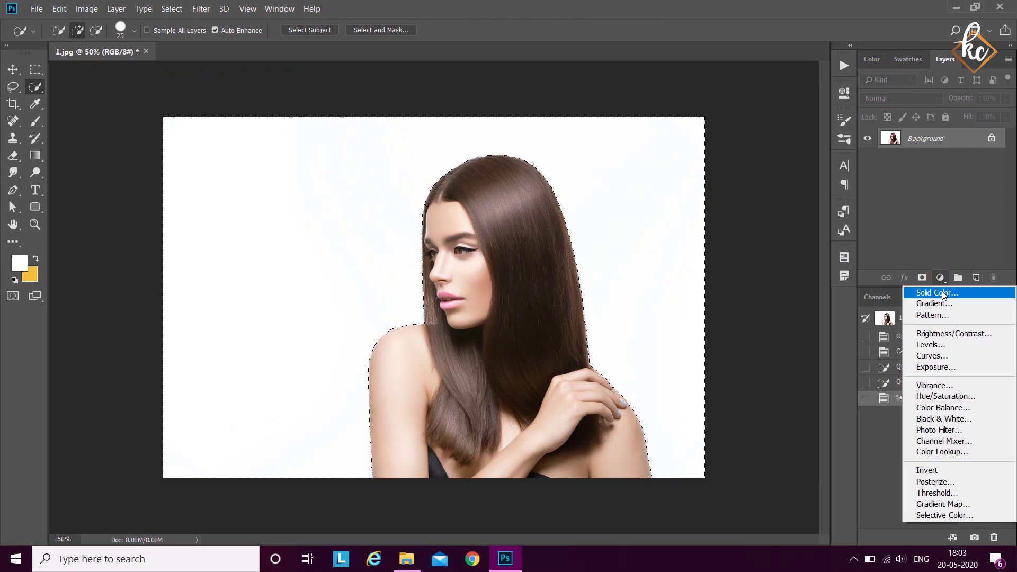
click(942, 291)
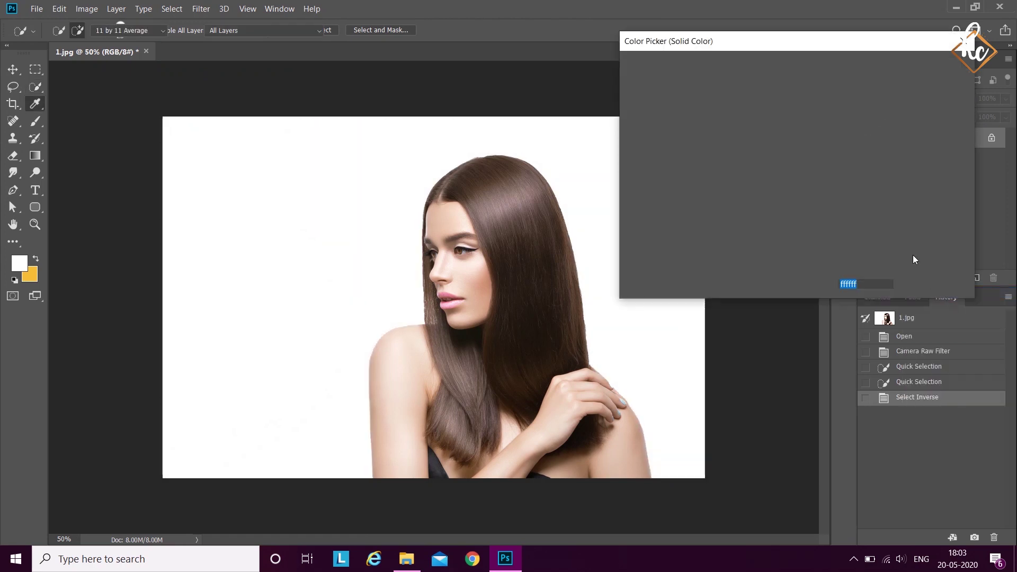
Step: Set the fill colour to light green d9ff7d and the fill layer's blend mode to Multiply
drag(773, 40, 763, 265)
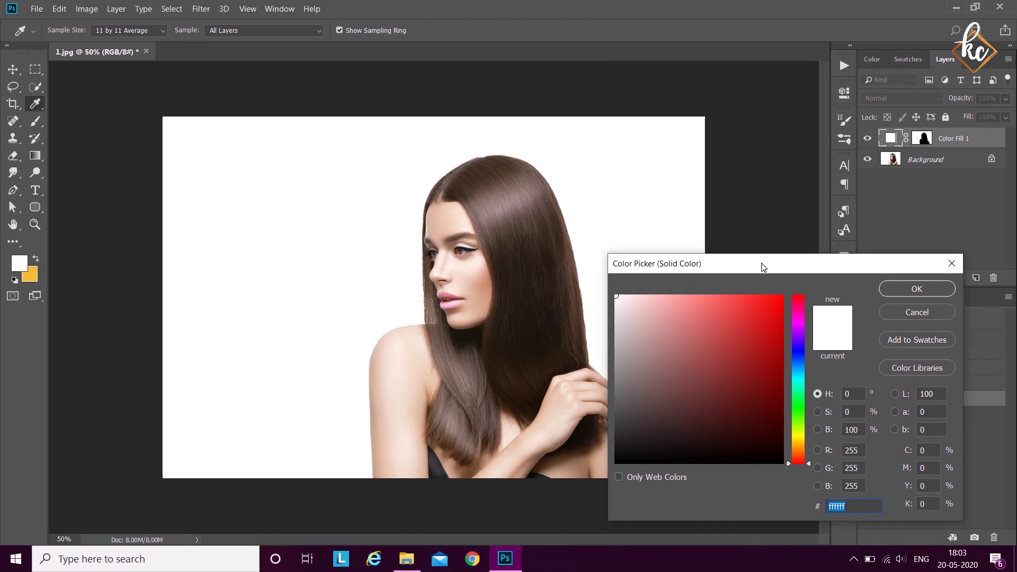
click(801, 427)
drag(733, 329, 702, 281)
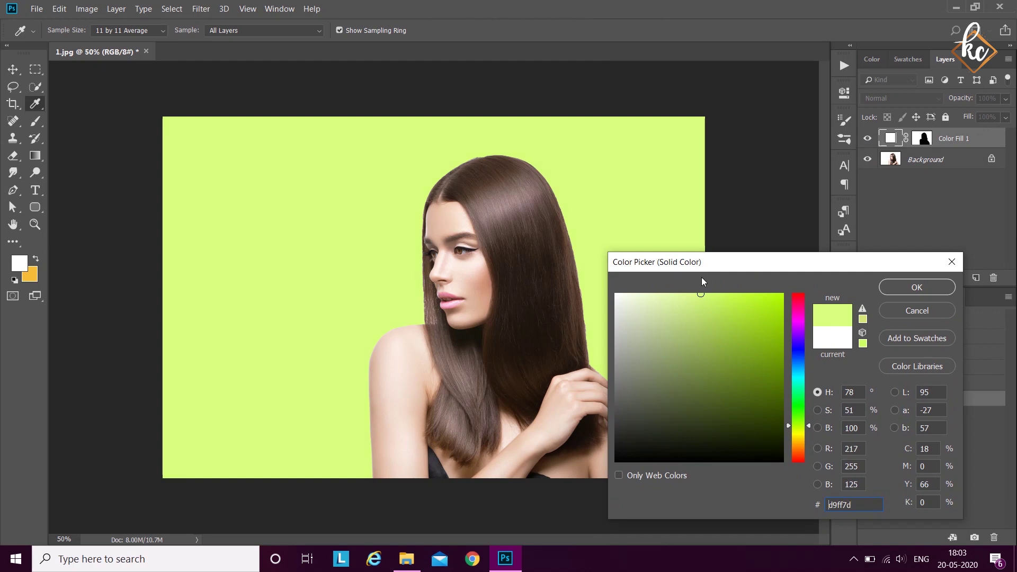
drag(701, 294, 701, 293)
click(895, 292)
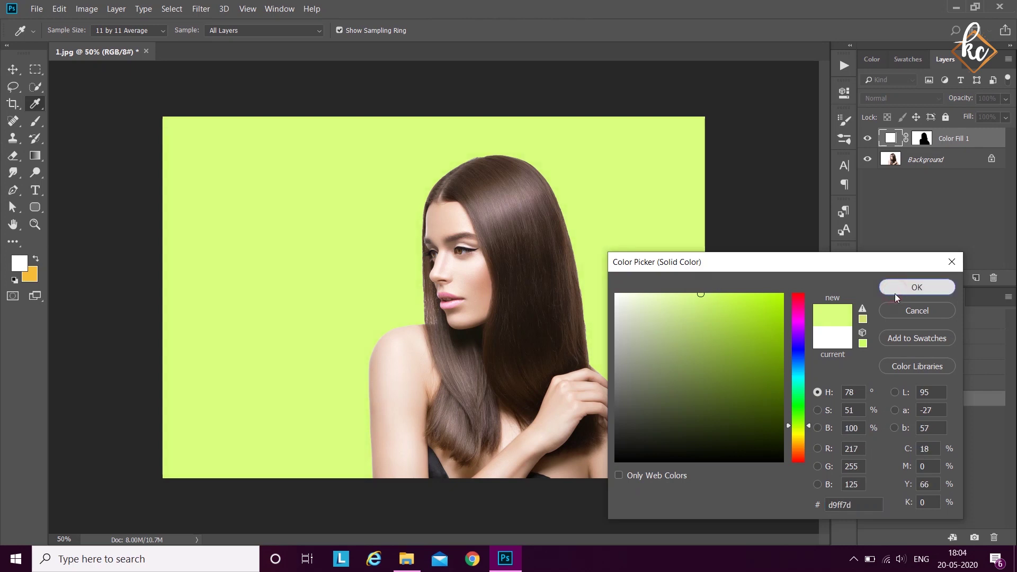
click(915, 101)
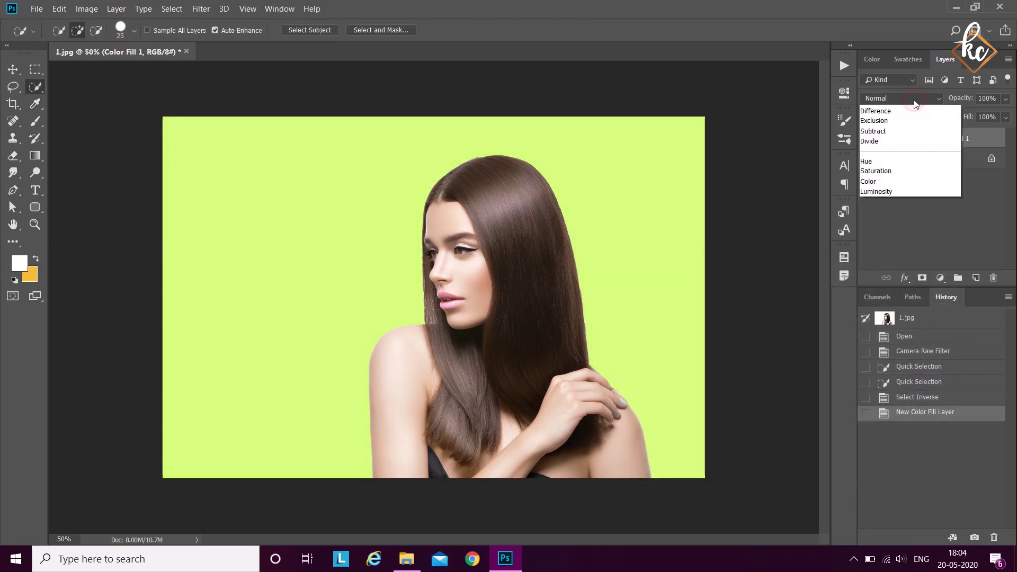
click(898, 155)
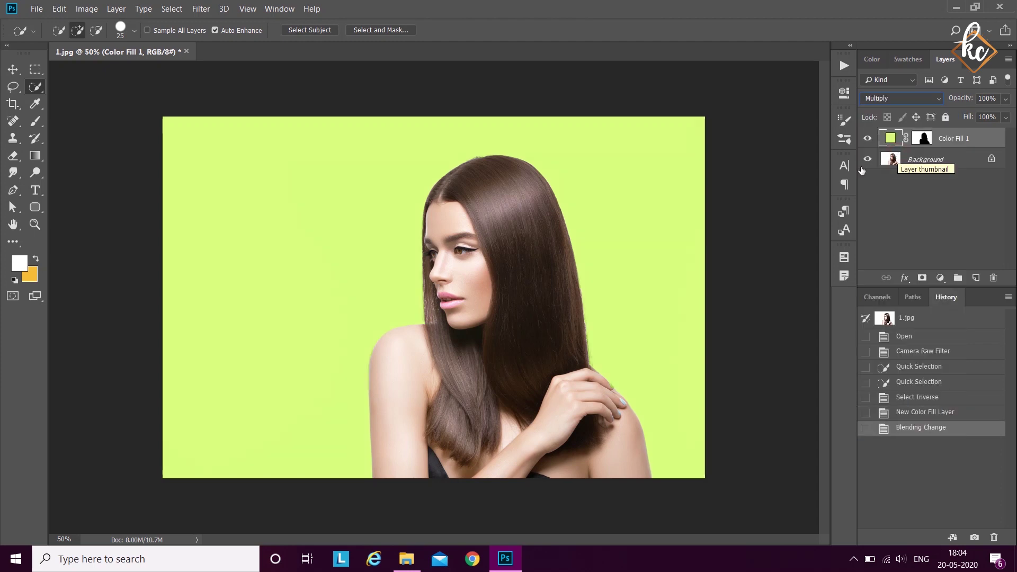
Step: Add a Selective Color adjustment directly above the Background layer and clip it to that layer
click(904, 160)
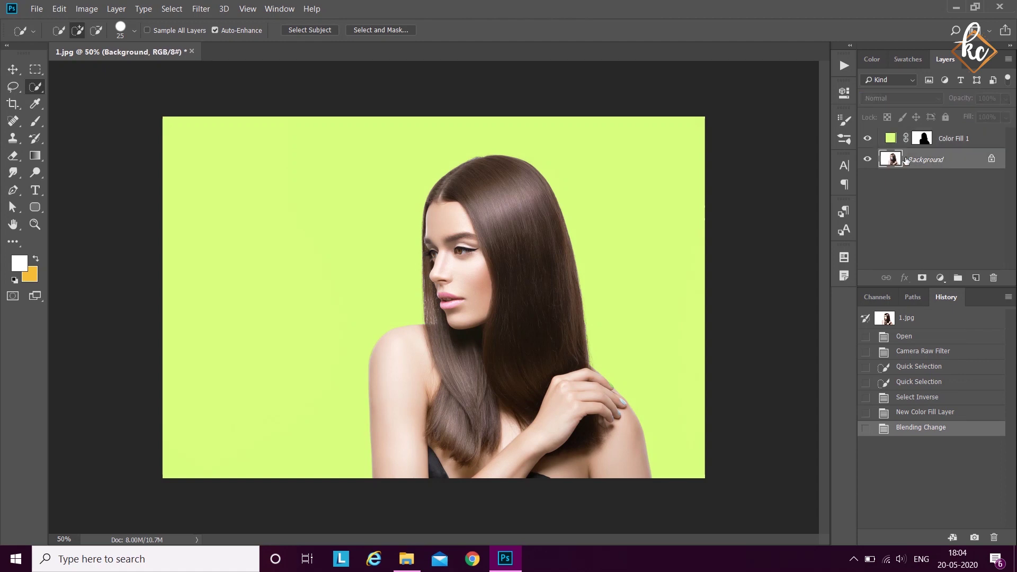
click(941, 277)
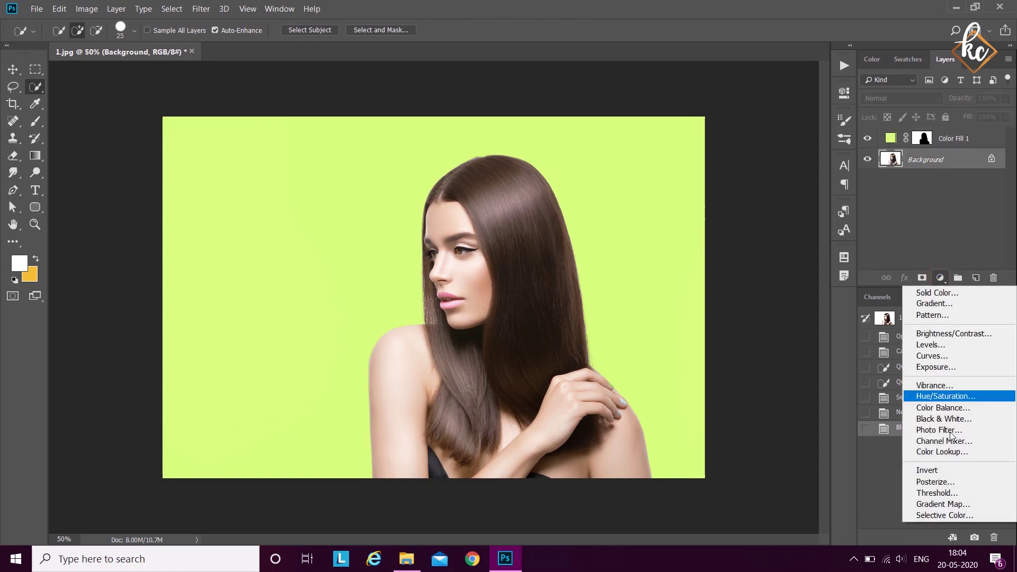
click(943, 515)
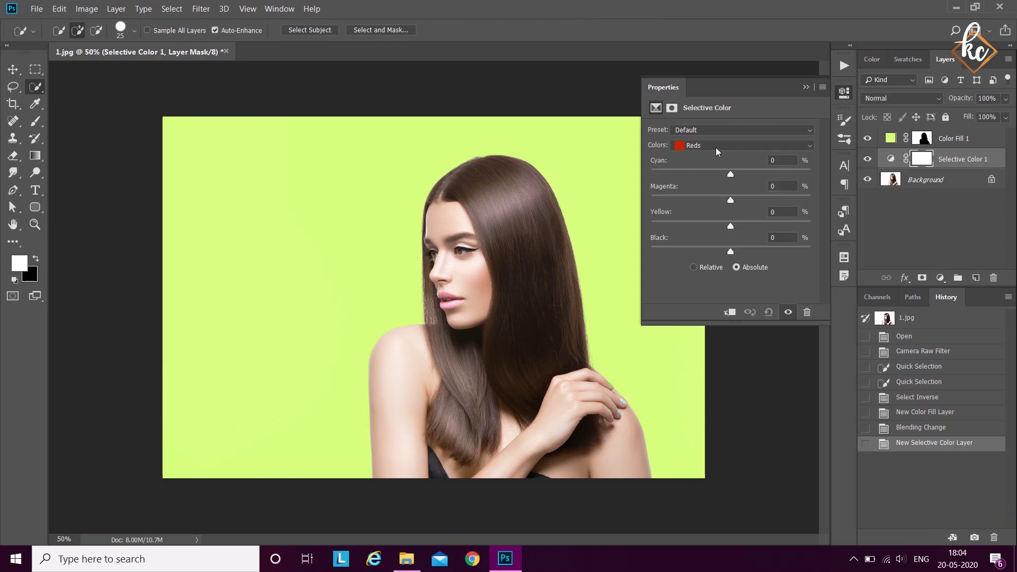
click(730, 313)
Step: Lower the cyan in the Reds of the Selective Color adjustment to about -7% and close its properties
mouse_move(730, 174)
mouse_down()
mouse_move(701, 174)
mouse_move(726, 173)
mouse_up()
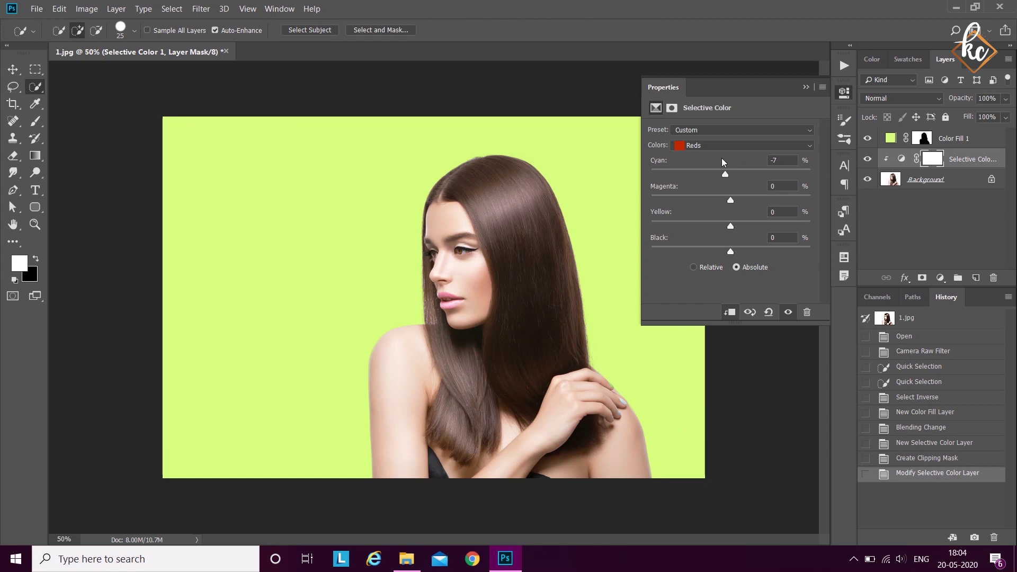
click(720, 145)
click(714, 161)
drag(725, 174, 703, 177)
drag(721, 171, 724, 172)
click(806, 87)
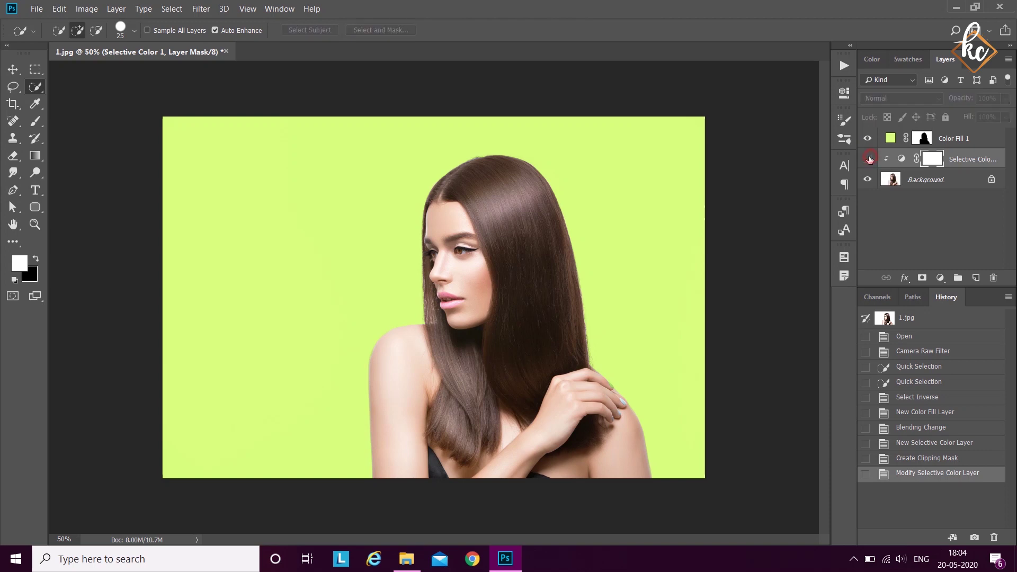
Step: Change the colour of the Color Fill 1 layer to coral ff8383
click(956, 136)
double_click(891, 139)
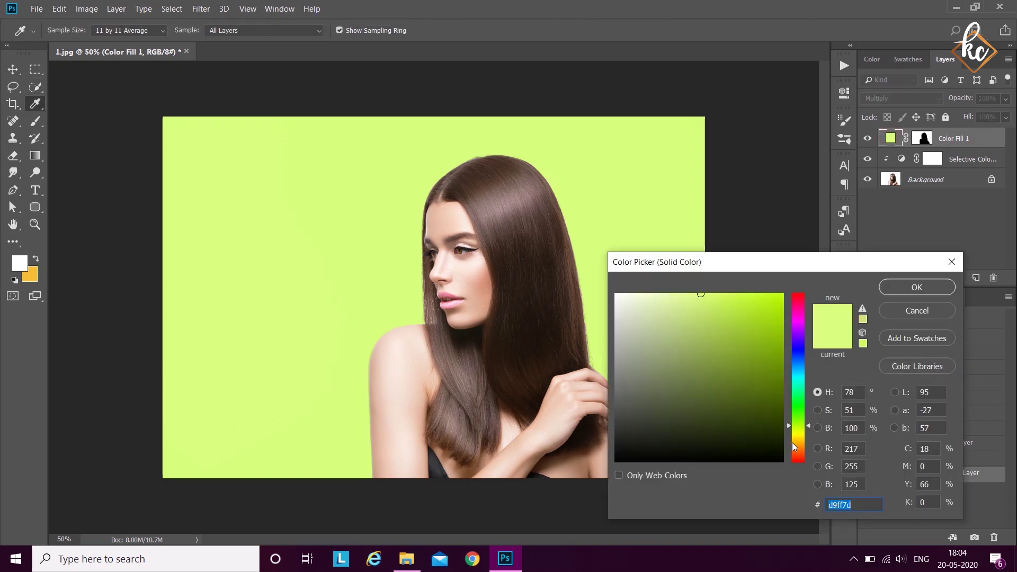
click(792, 439)
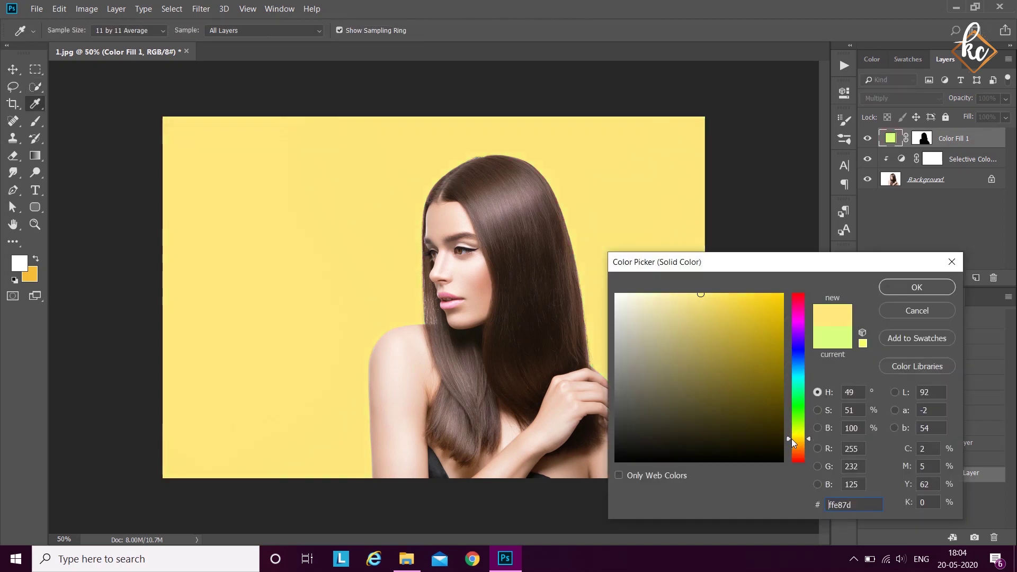
drag(793, 441, 802, 470)
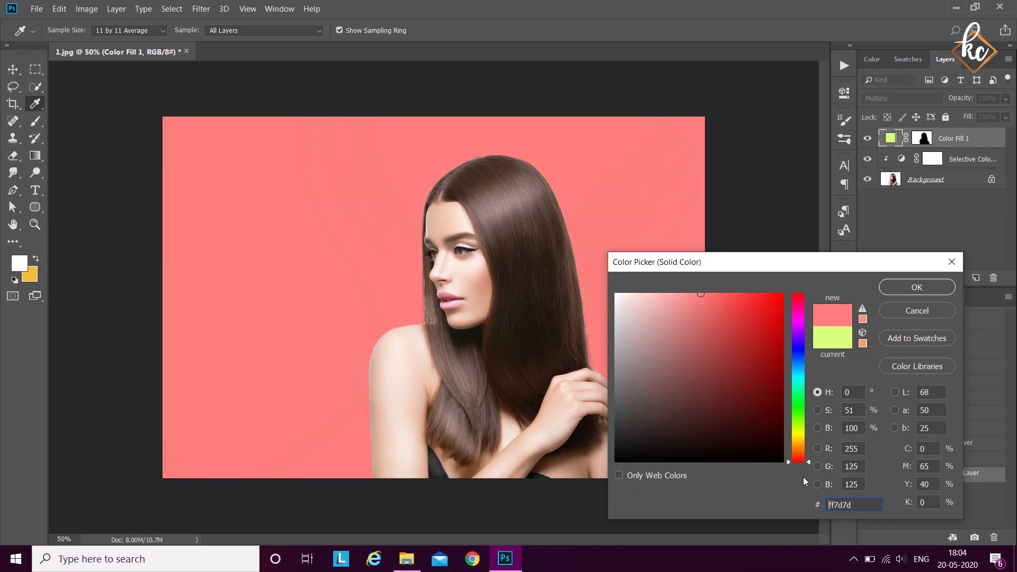
drag(716, 296, 696, 294)
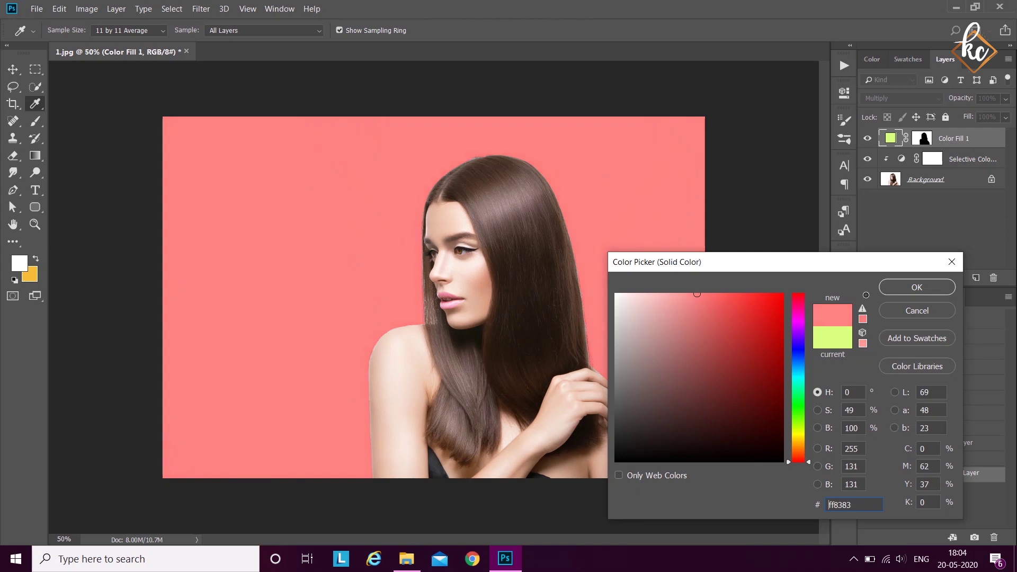
click(911, 294)
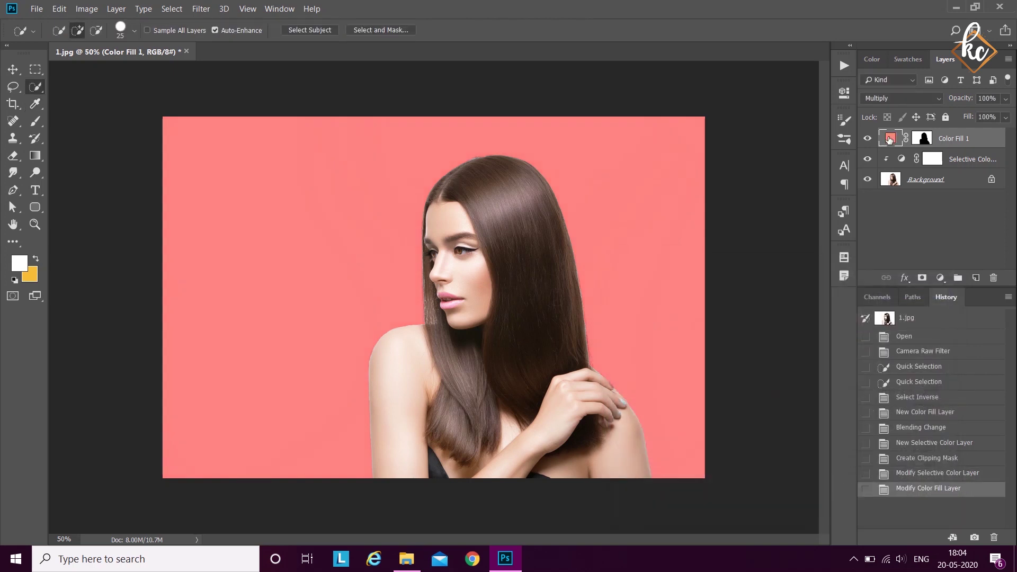
Step: Recolour the backdrop's fill layer in light cyan 83f5ff
double_click(890, 142)
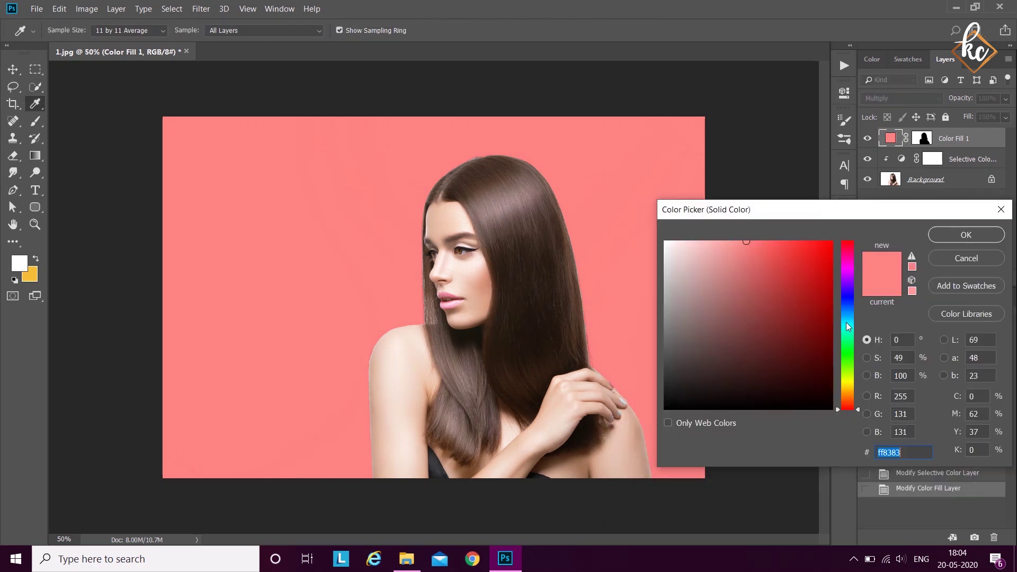
click(846, 323)
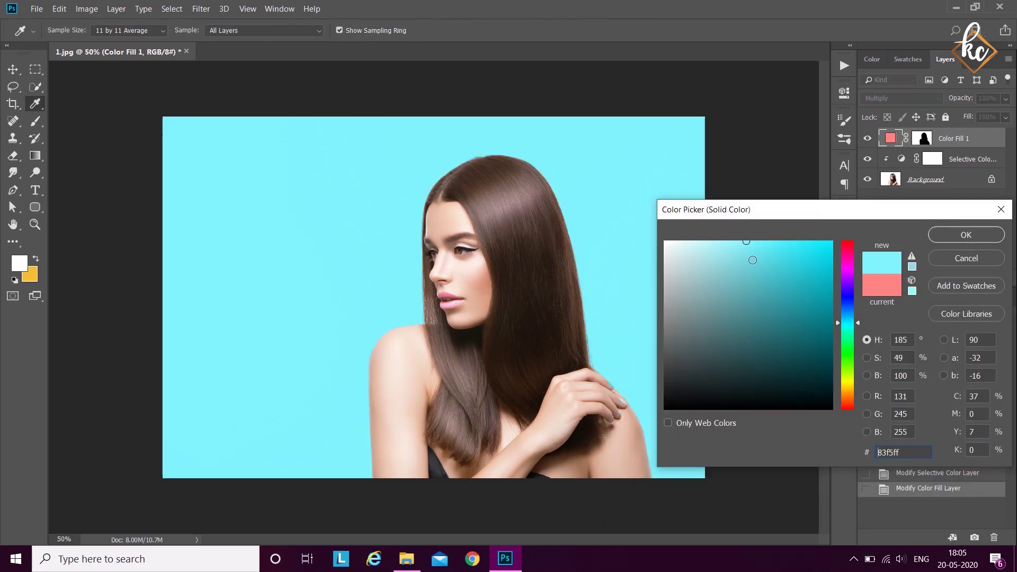
click(975, 236)
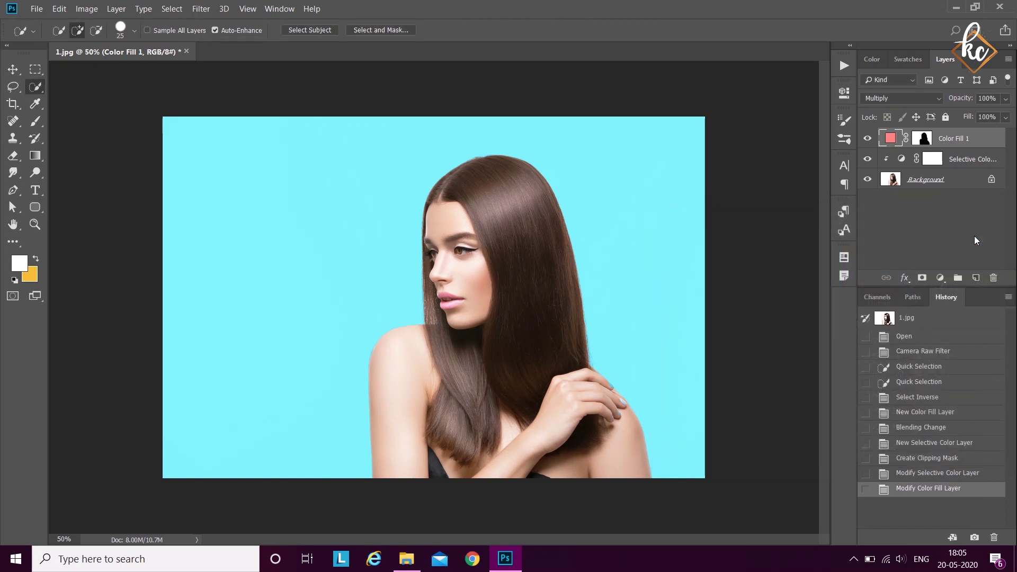
Step: Change the colour of the Color Fill 1 layer to warm yellow ffe464
double_click(891, 139)
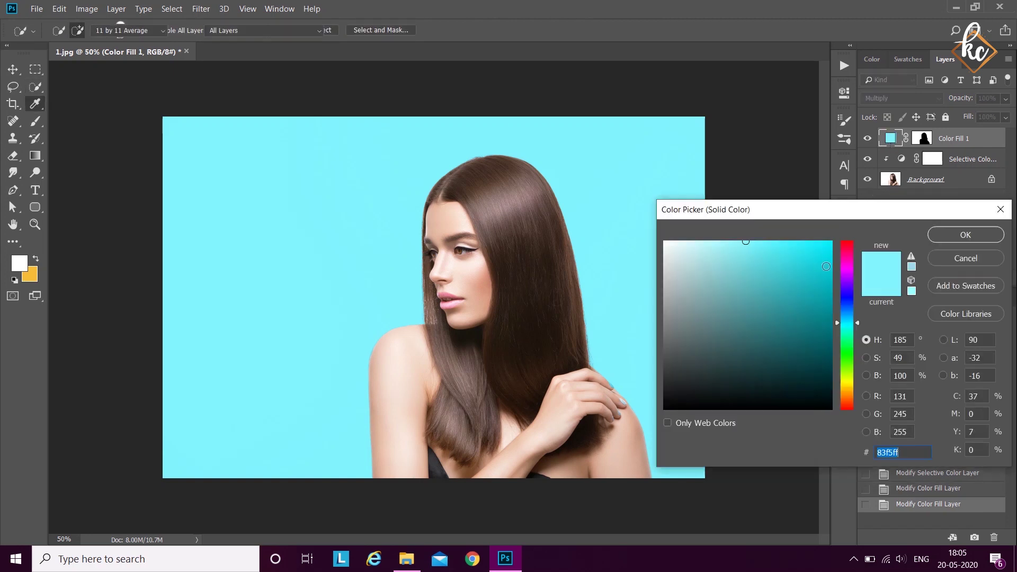
click(845, 272)
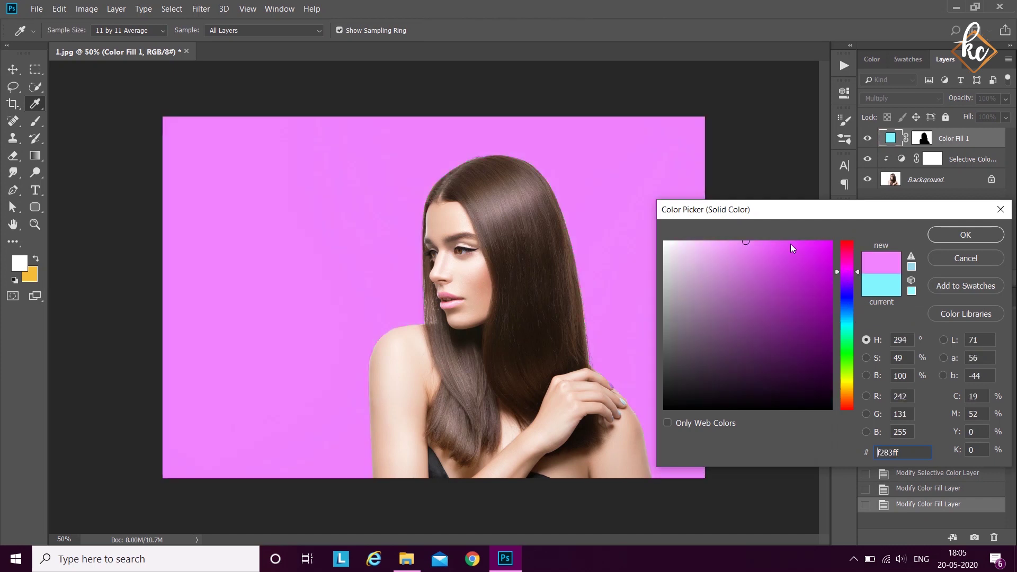
click(850, 256)
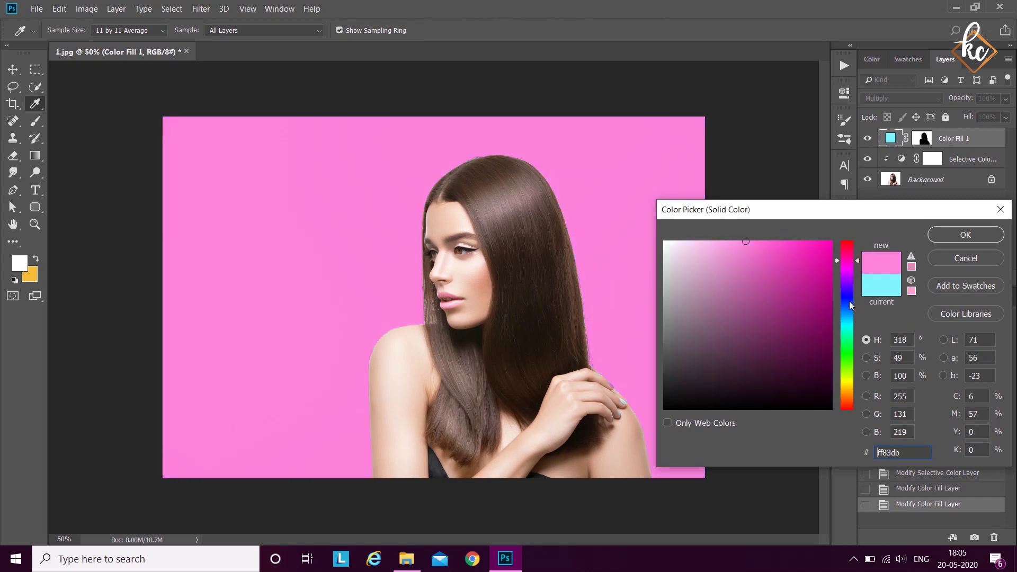
click(847, 325)
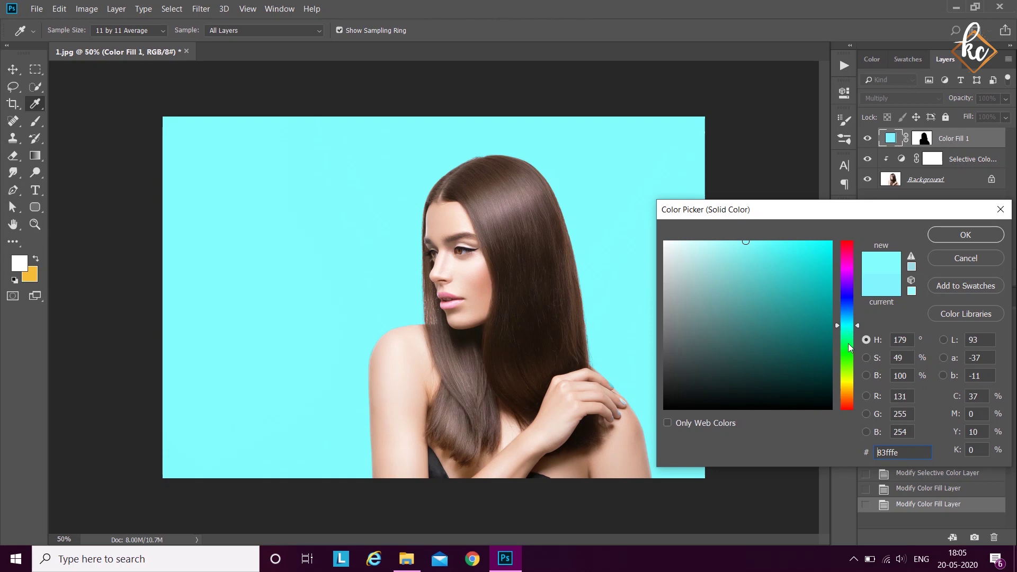
click(853, 376)
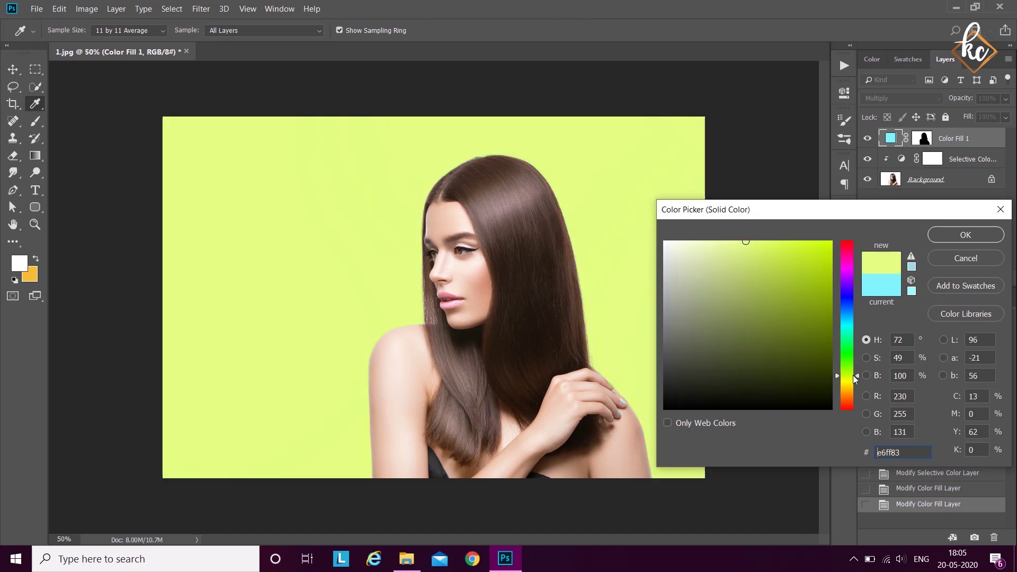
click(850, 386)
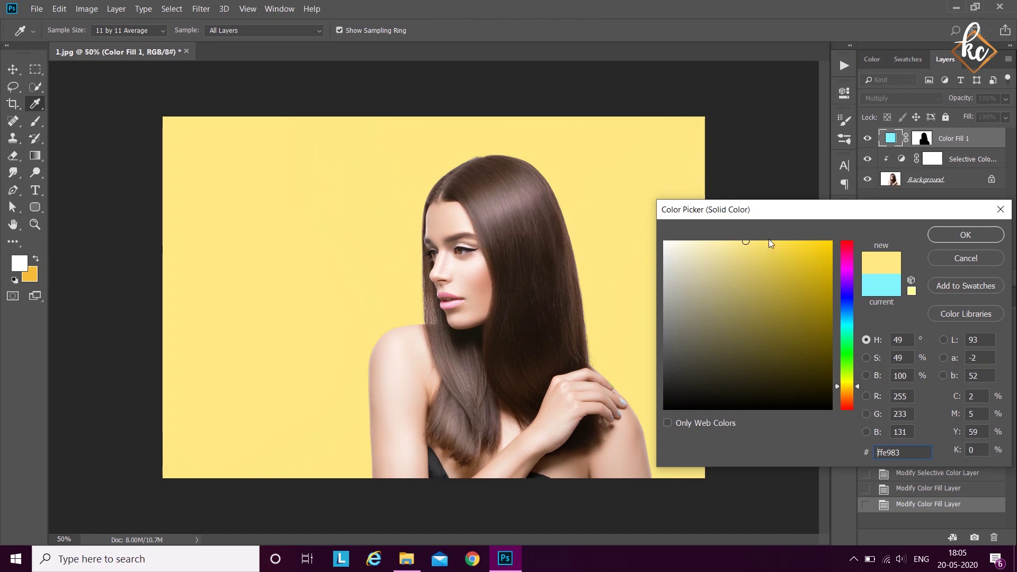
drag(761, 248, 768, 229)
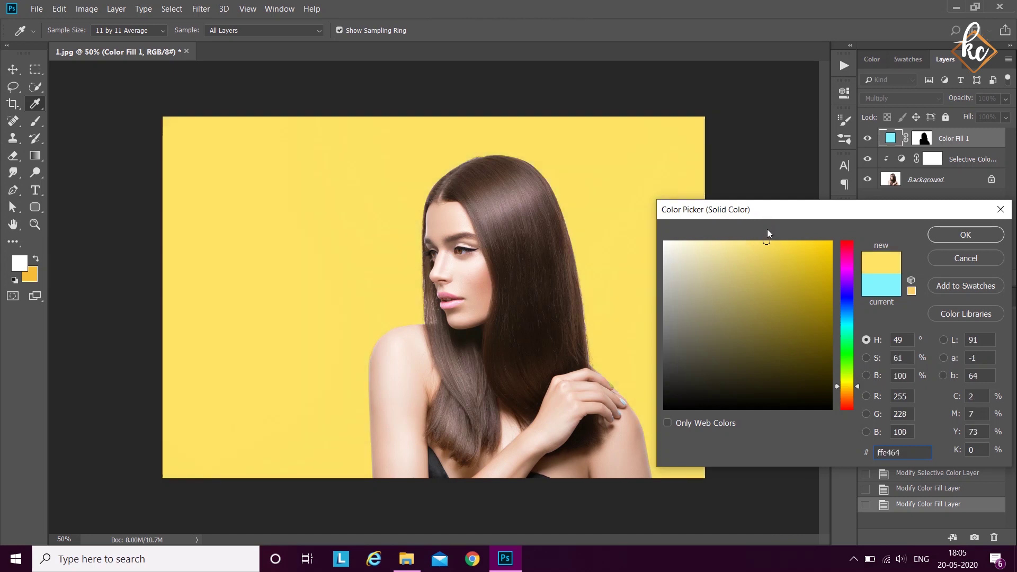
click(971, 236)
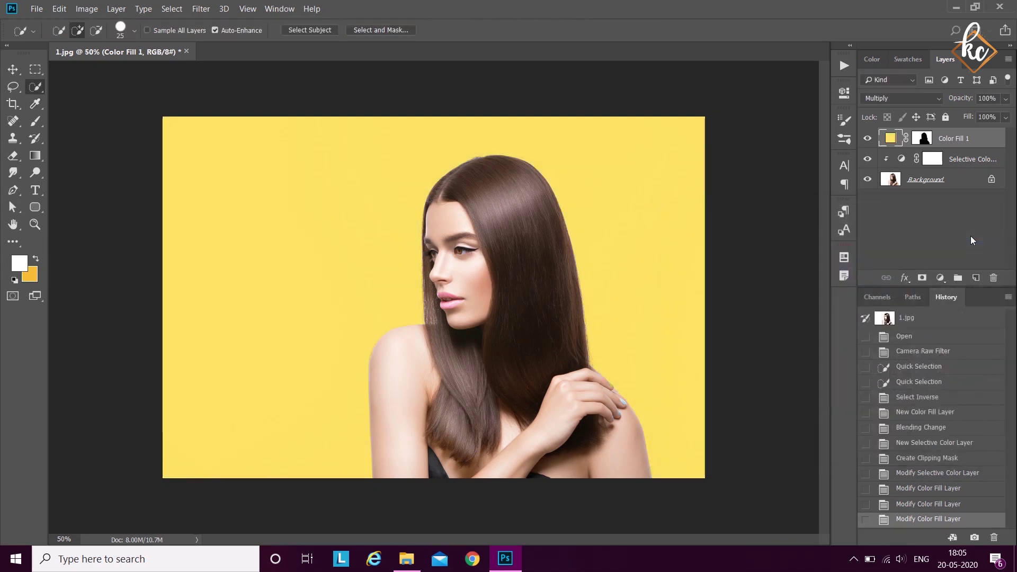
Step: Add a second Selective Color adjustment directly above Color Fill 1 and clip it to that fill layer
click(938, 279)
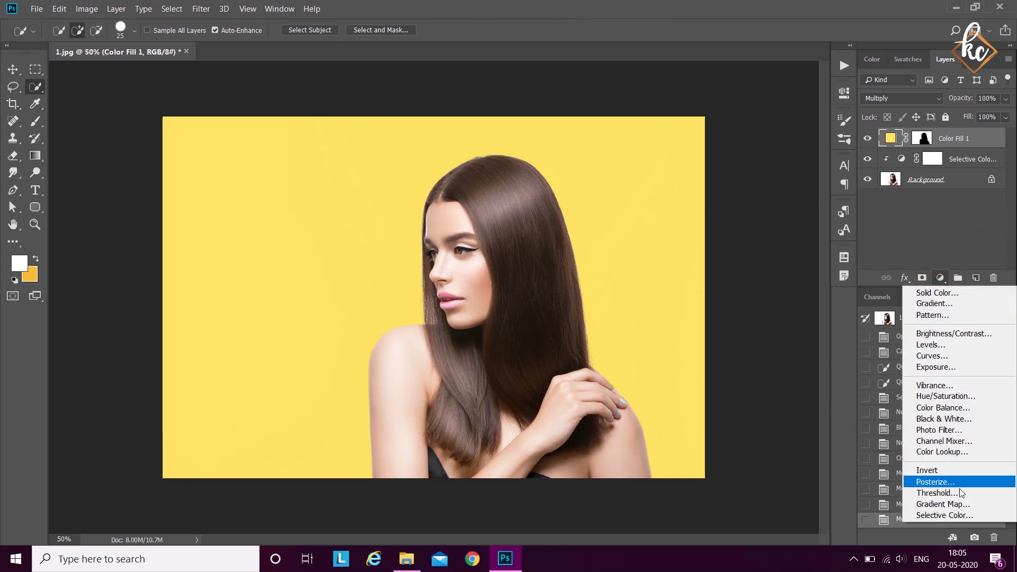
click(945, 516)
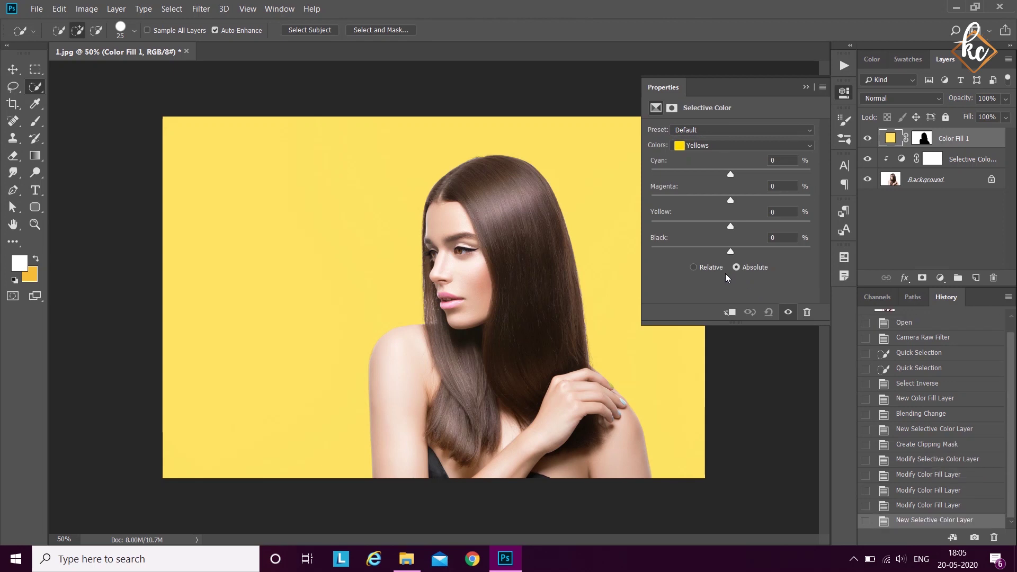
click(730, 312)
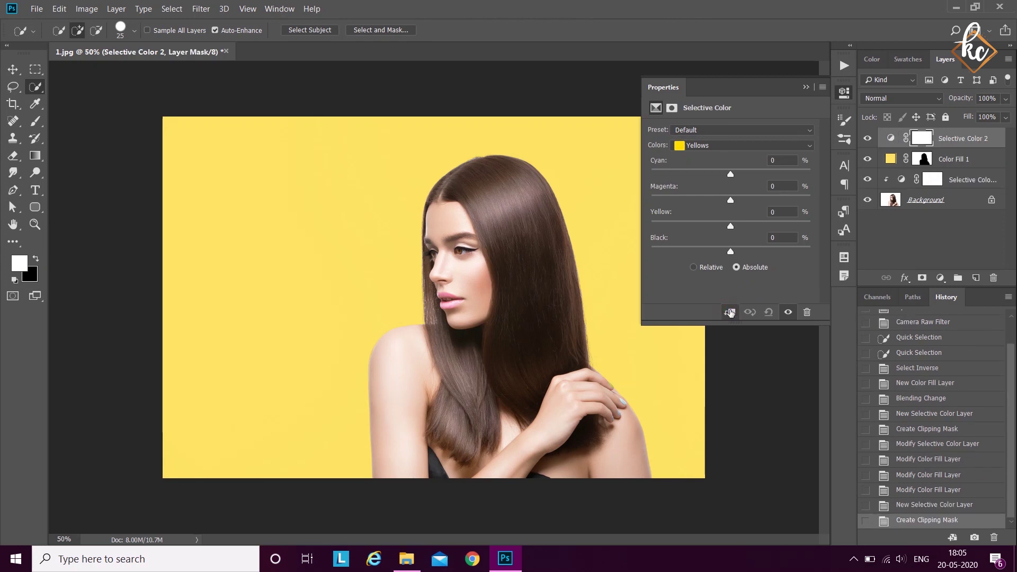
Step: In the new Selective Color adjustment, lower cyan to about -64% in the Yellows and strongly in the Reds, closing its properties
drag(730, 175, 682, 179)
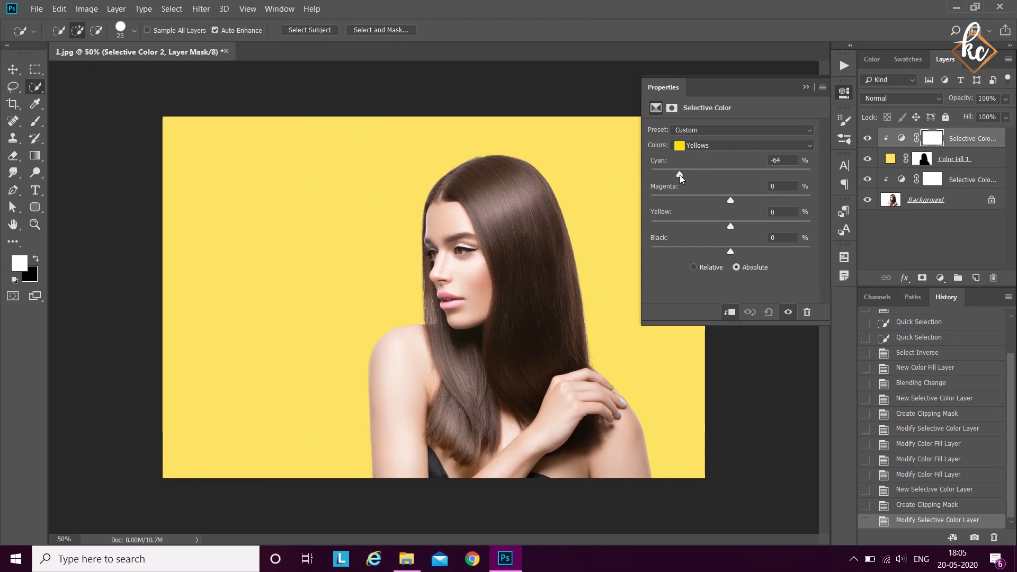
click(700, 145)
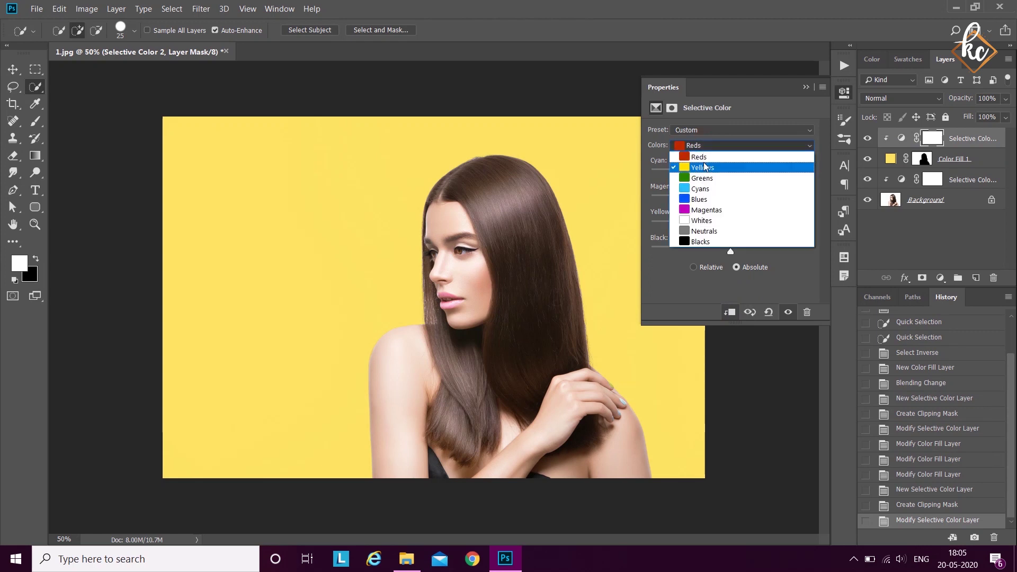
click(704, 148)
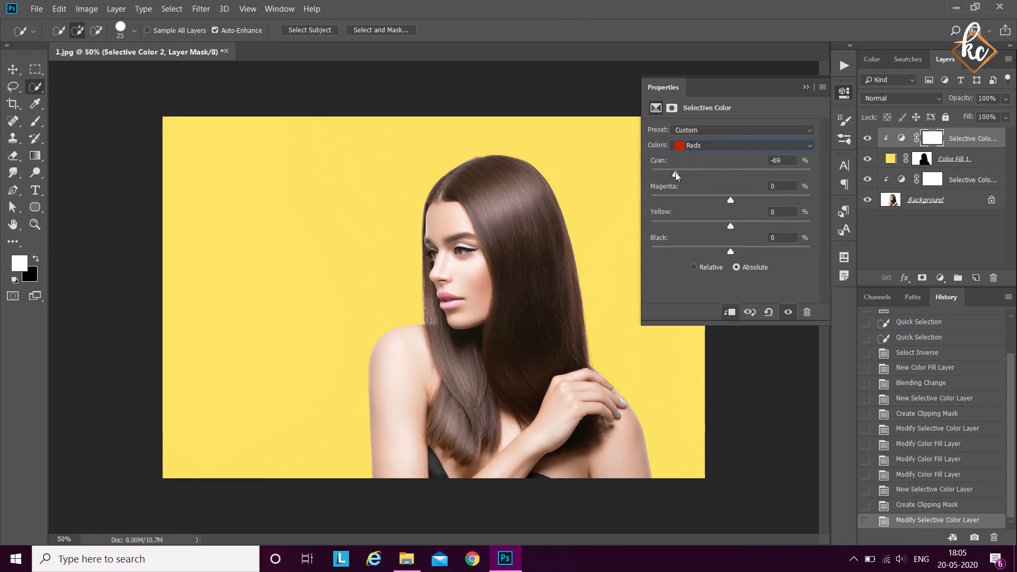
drag(676, 175, 659, 175)
click(806, 87)
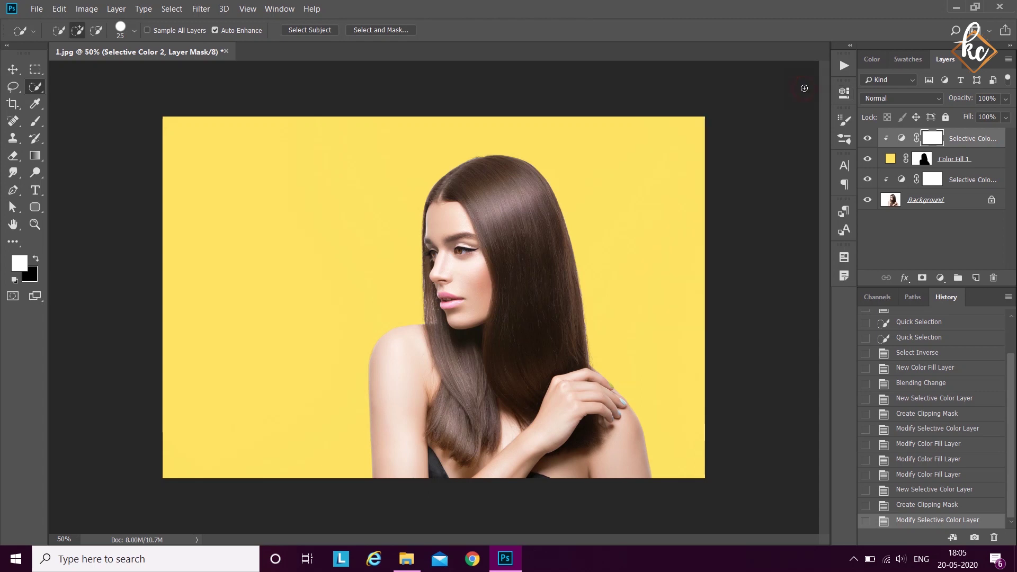
Step: Toggle the visibility of the upper Selective Color adjustment and the Color Fill 1 layer to compare the backdrop with and without them
click(865, 137)
click(865, 137)
click(865, 139)
click(867, 158)
click(867, 158)
click(867, 138)
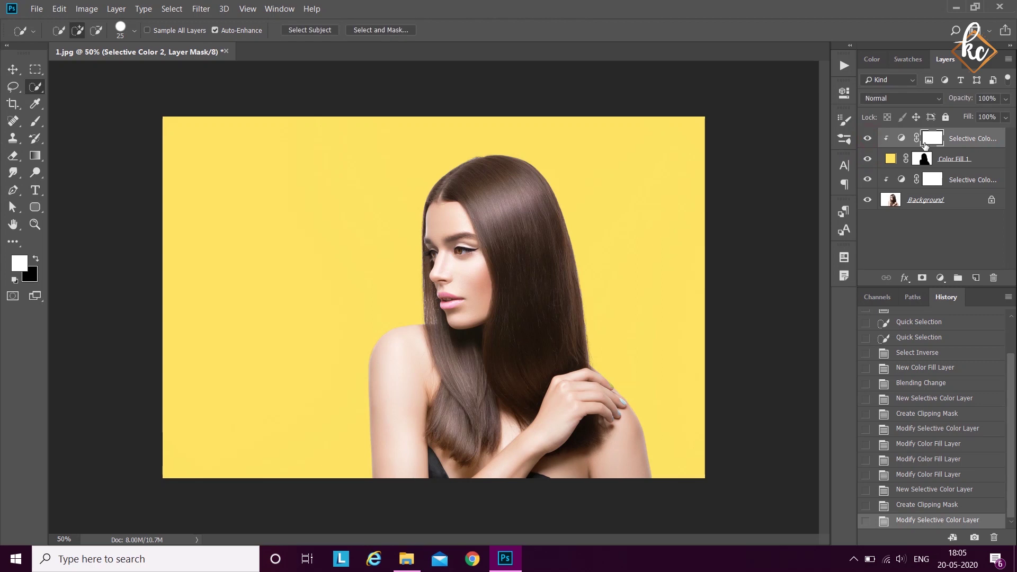
Step: Try purple shades for the Color Fill 1 backdrop and settle on light blue a5d4ff
double_click(891, 159)
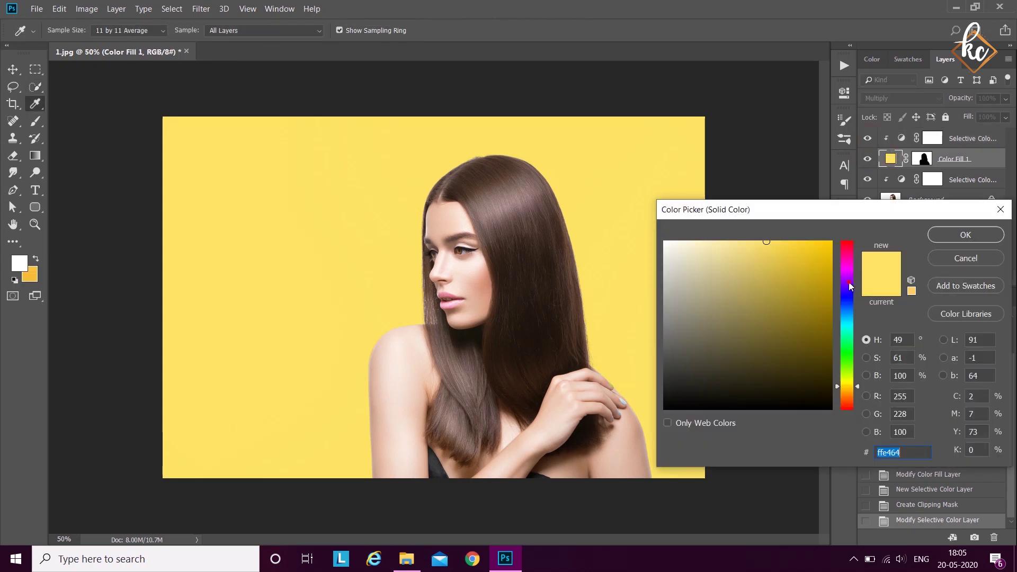
click(848, 281)
click(810, 257)
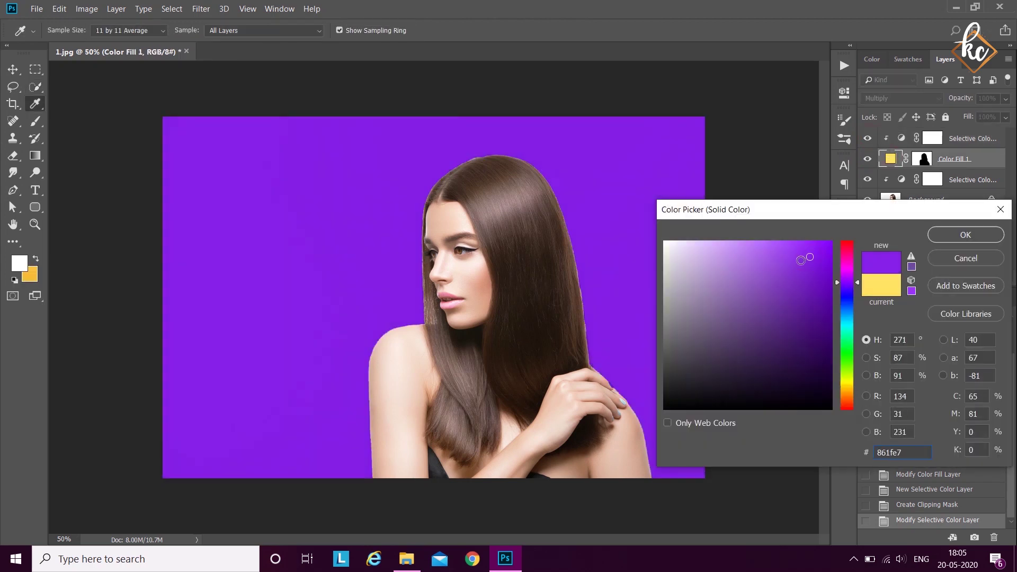
click(784, 256)
drag(761, 243, 732, 242)
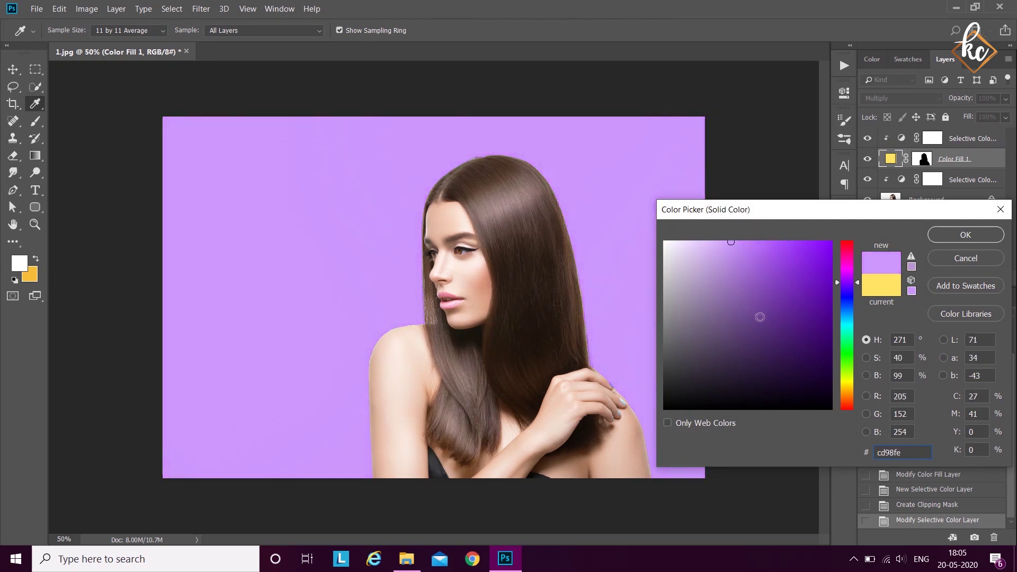
click(755, 394)
drag(738, 278, 754, 248)
mouse_move(828, 255)
mouse_down()
mouse_move(767, 291)
mouse_move(736, 270)
mouse_move(752, 242)
mouse_move(724, 228)
mouse_up()
drag(840, 282, 841, 290)
mouse_move(844, 298)
mouse_down()
mouse_move(850, 424)
mouse_move(848, 360)
mouse_move(806, 254)
mouse_move(847, 241)
mouse_move(865, 253)
mouse_move(835, 273)
mouse_move(835, 312)
mouse_up()
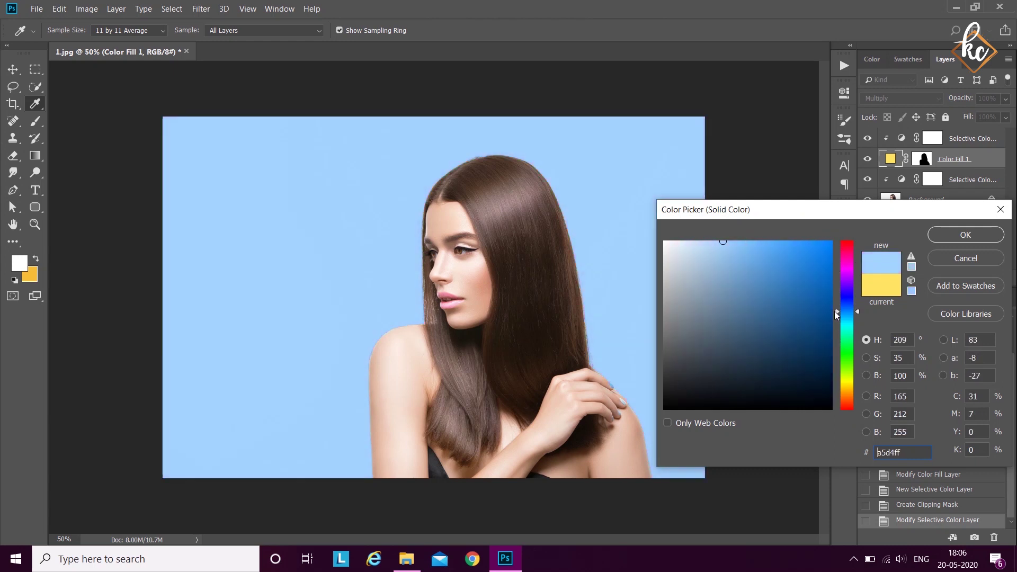
click(965, 235)
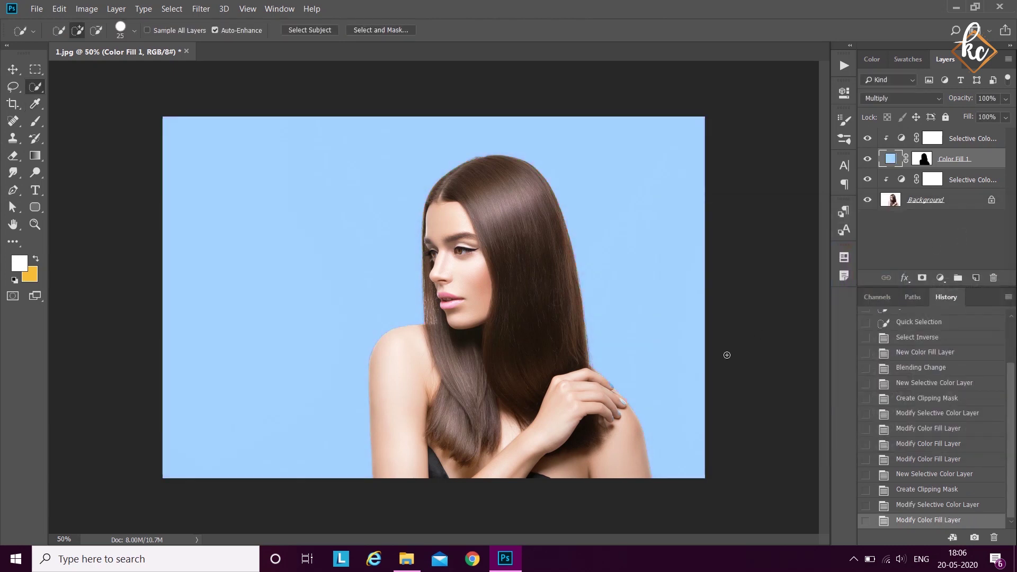